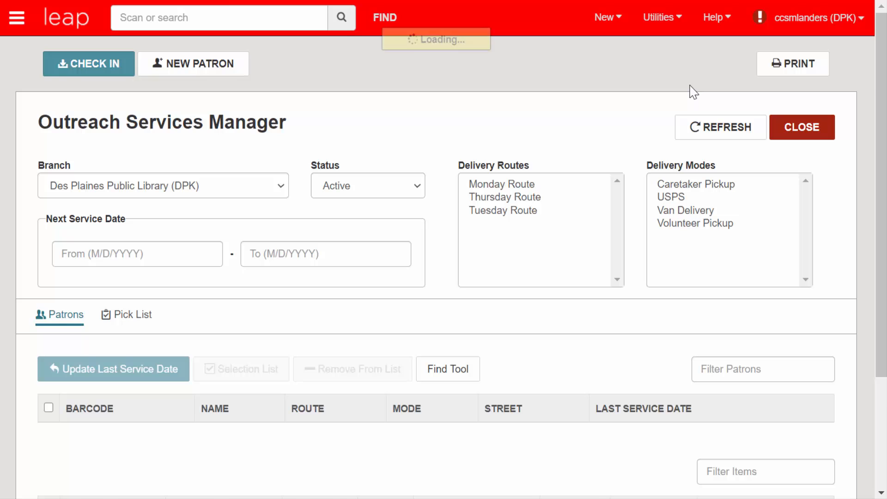
Display the pick list of items gathered for the branch's outreach patrons.
{"action": "left_click_drag", "start_coordinate": [883, 105], "coordinate": [883, 163]}
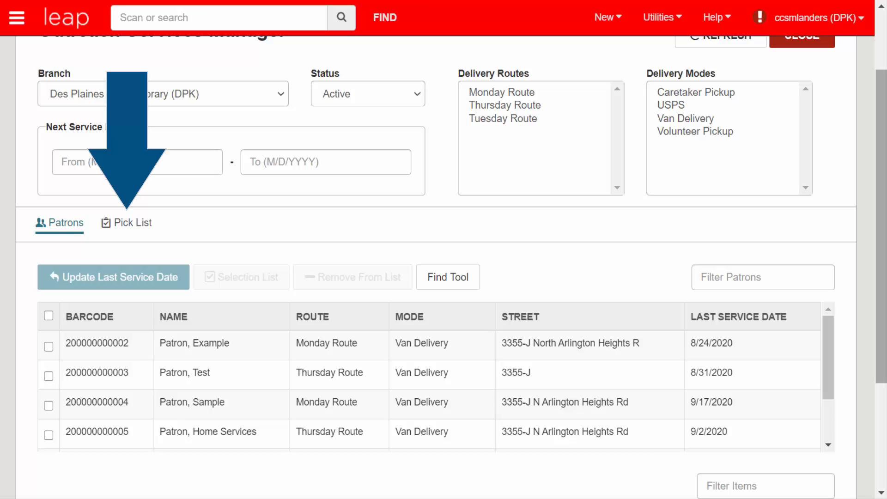
{"action": "left_click", "coordinate": [144, 230]}
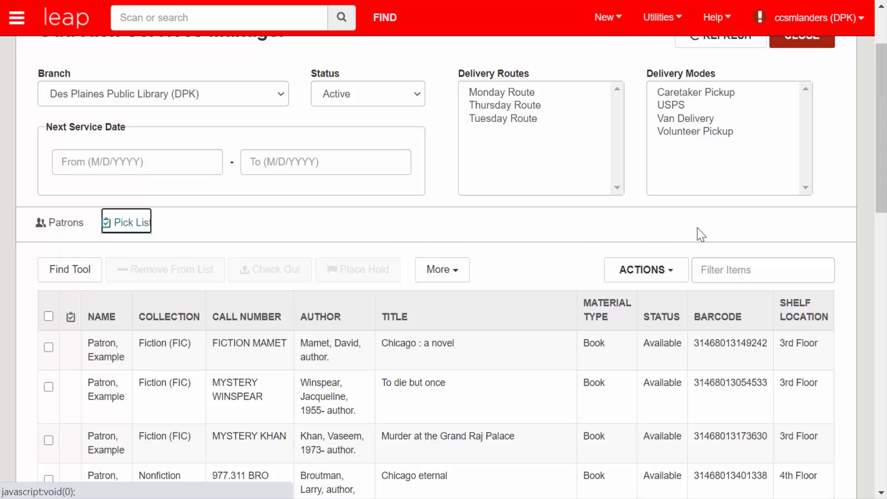
{"action": "left_click_drag", "start_coordinate": [879, 168], "coordinate": [877, 219]}
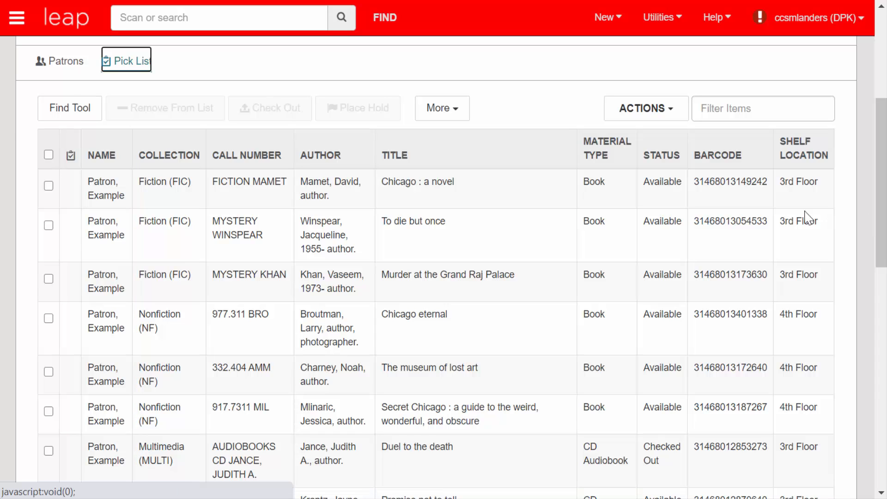
Select every item on the pick list and add the patrons' held items to the list.
{"action": "left_click", "coordinate": [49, 186]}
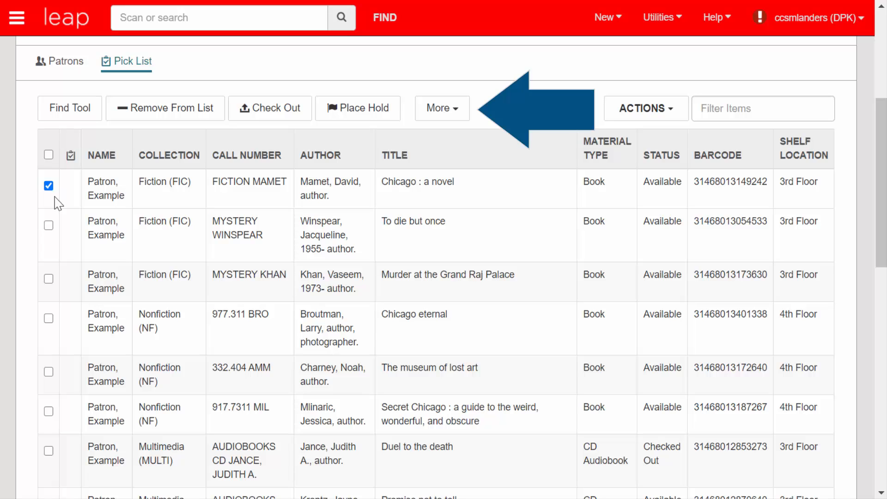
{"action": "left_click", "coordinate": [464, 119]}
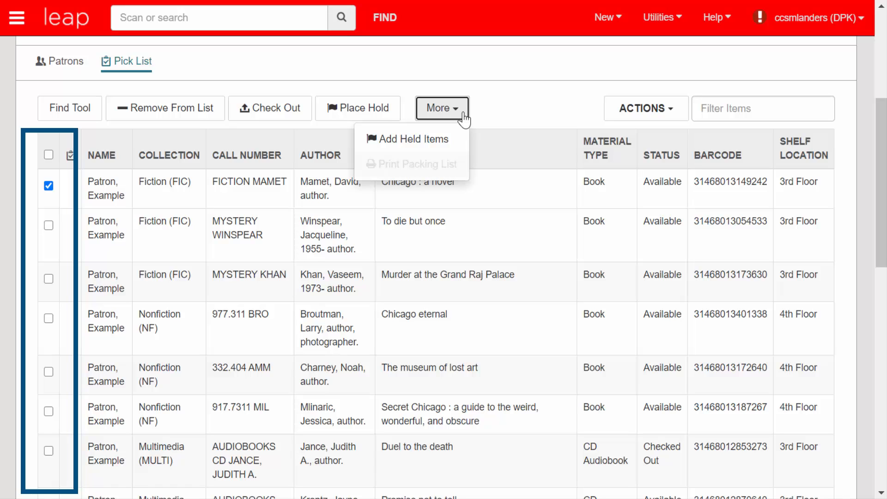
{"action": "left_click", "coordinate": [49, 155]}
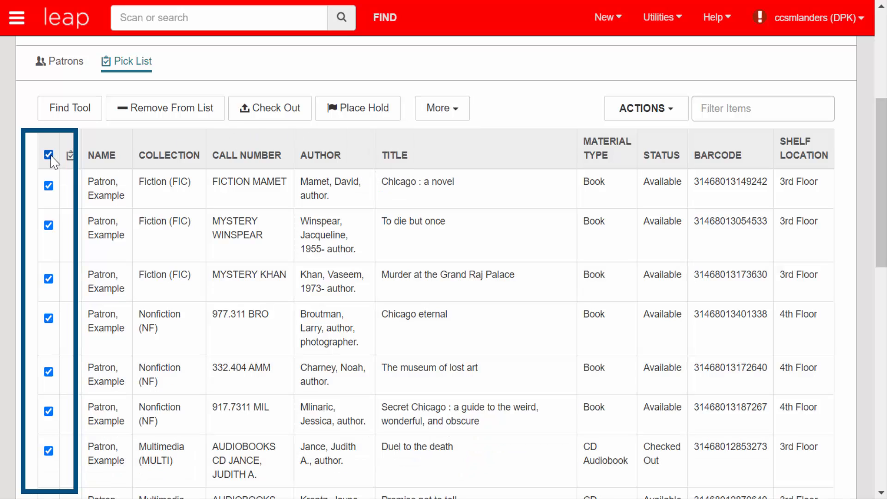
{"action": "left_click", "coordinate": [456, 119]}
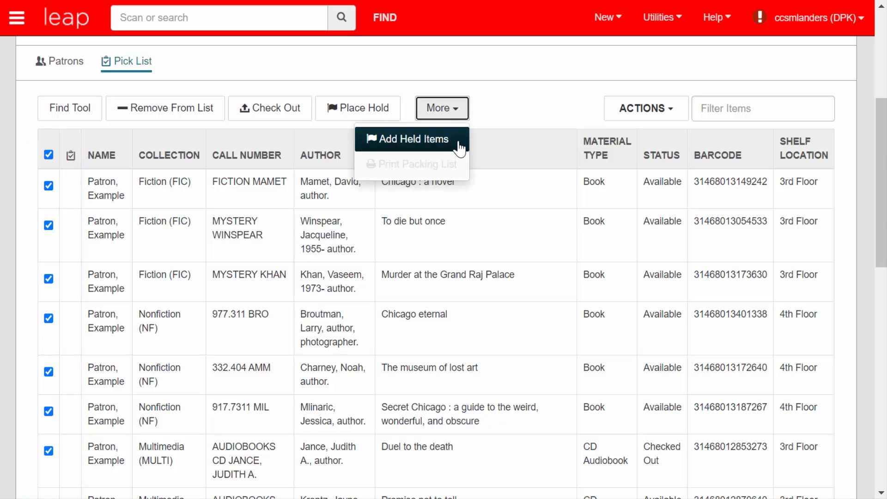
{"action": "left_click", "coordinate": [459, 149]}
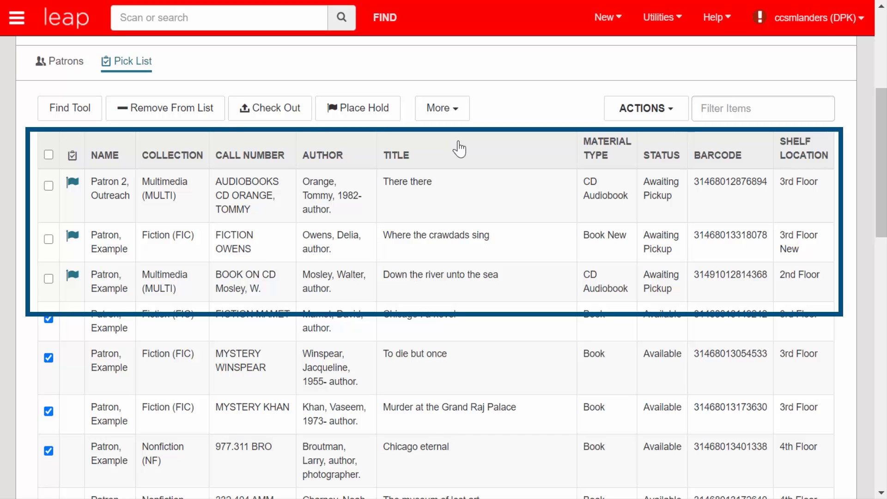
Clear the selection and start a bulk checkout of "Chicago : a novel", "To die but once" and "Murder at the Grand Raj Palace".
{"action": "scroll", "coordinate": [522, 107], "scroll_direction": "down", "scroll_amount": 1}
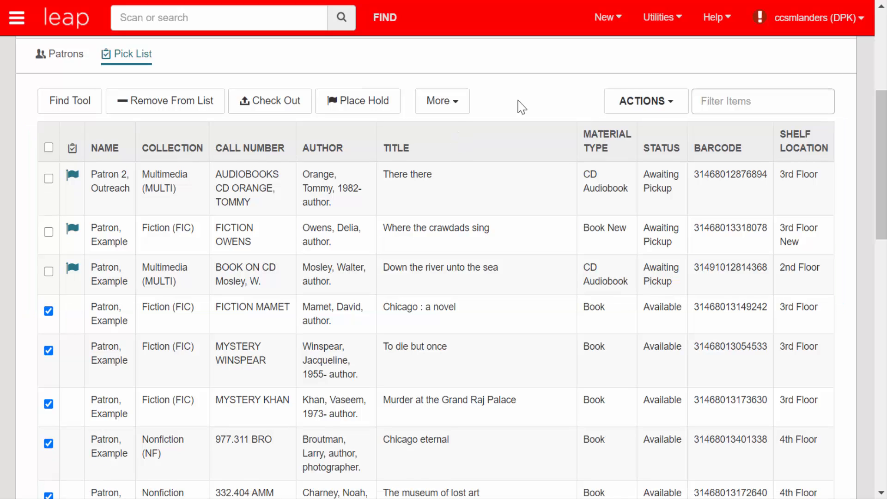
{"action": "left_click", "coordinate": [49, 148]}
{"action": "left_click", "coordinate": [49, 147]}
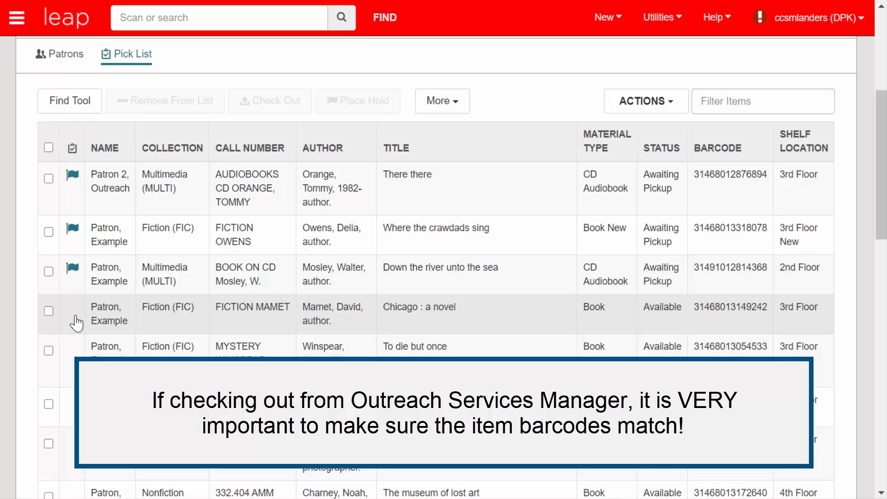
{"action": "left_click", "coordinate": [49, 312]}
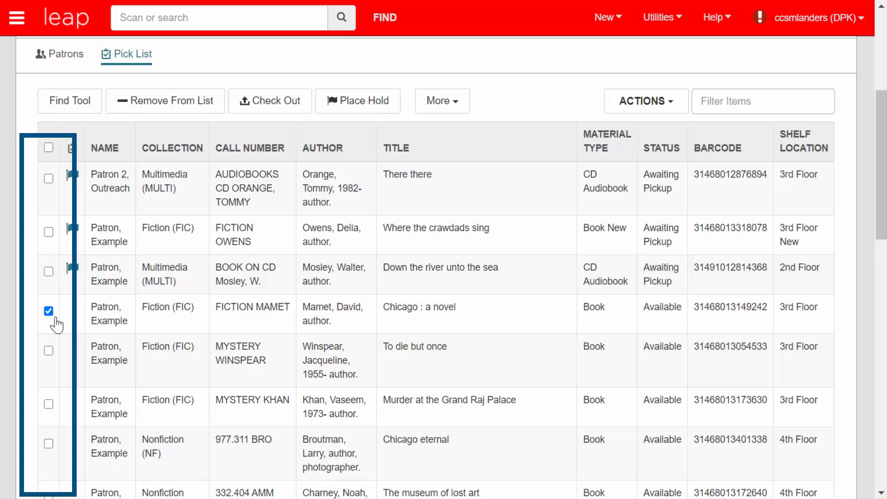
{"action": "left_click", "coordinate": [50, 351]}
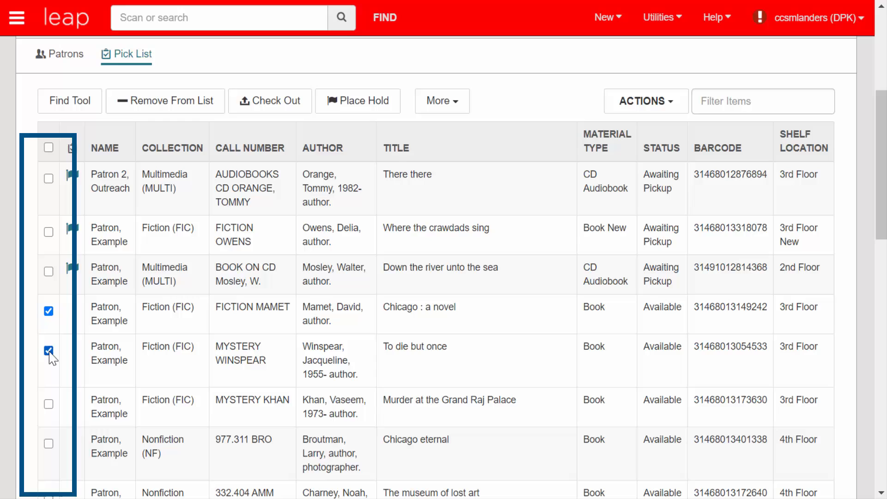
{"action": "left_click", "coordinate": [49, 404]}
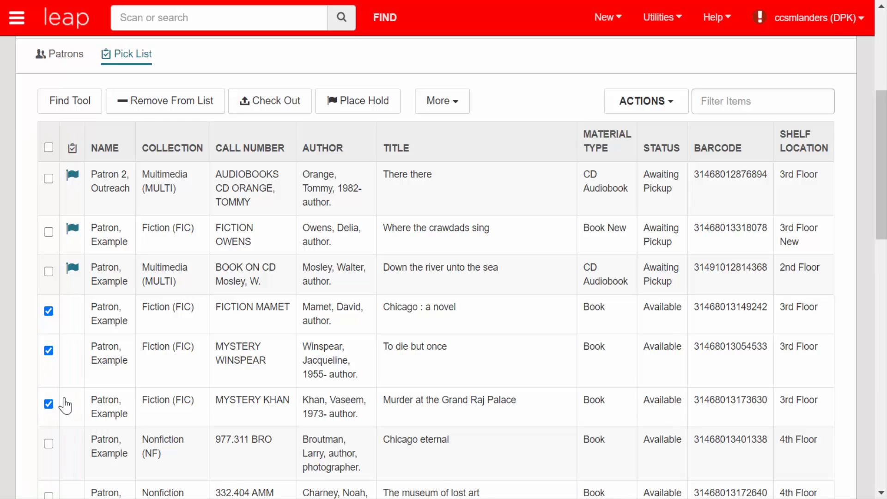
{"action": "left_click", "coordinate": [286, 107]}
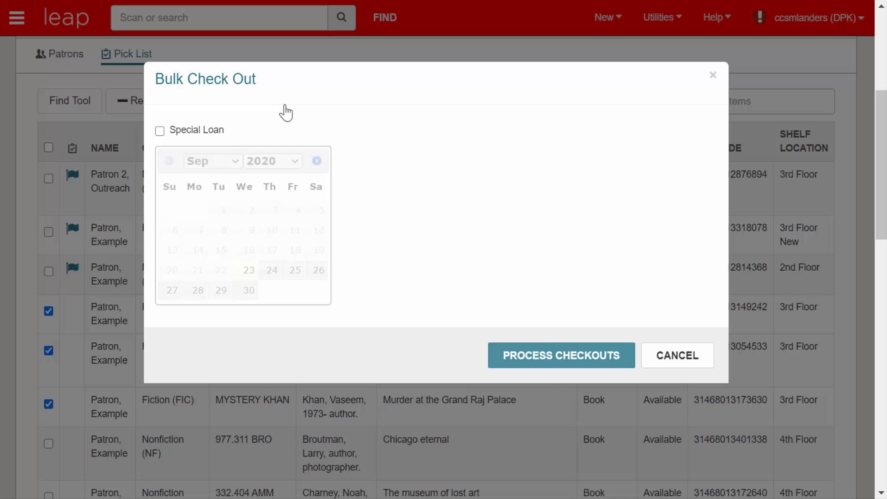
Process the bulk checkout without a special loan, continuing past the patron block and skipping both receipt printouts.
{"action": "left_click", "coordinate": [160, 132]}
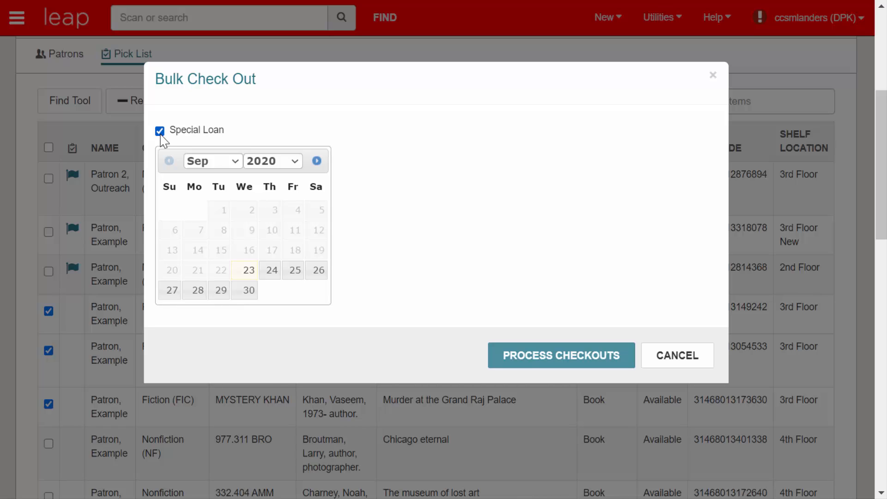
{"action": "left_click", "coordinate": [160, 132]}
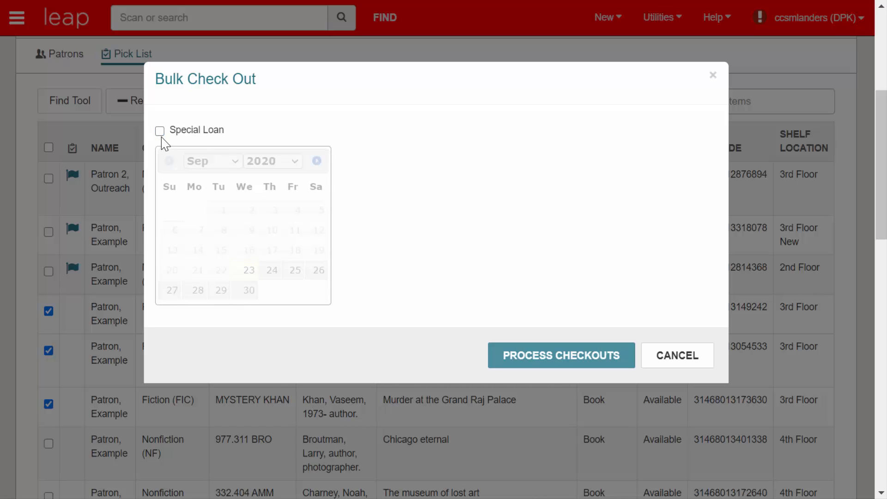
{"action": "left_click", "coordinate": [519, 365]}
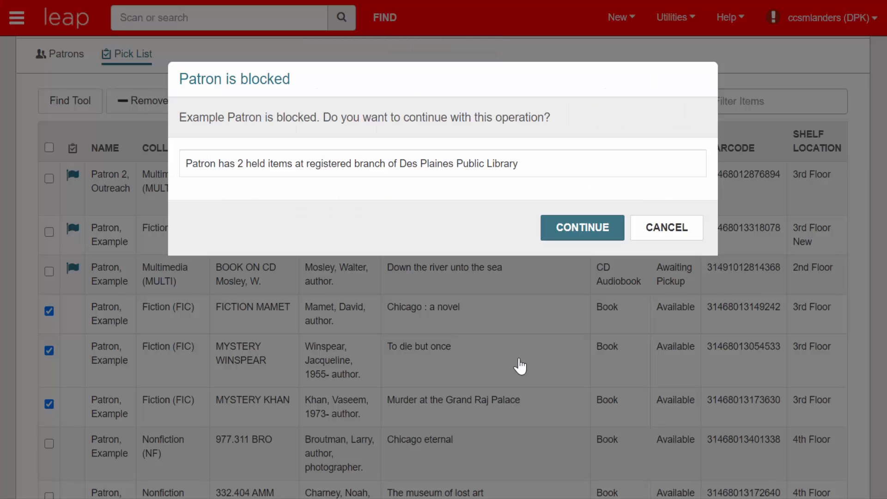
{"action": "left_click", "coordinate": [571, 233]}
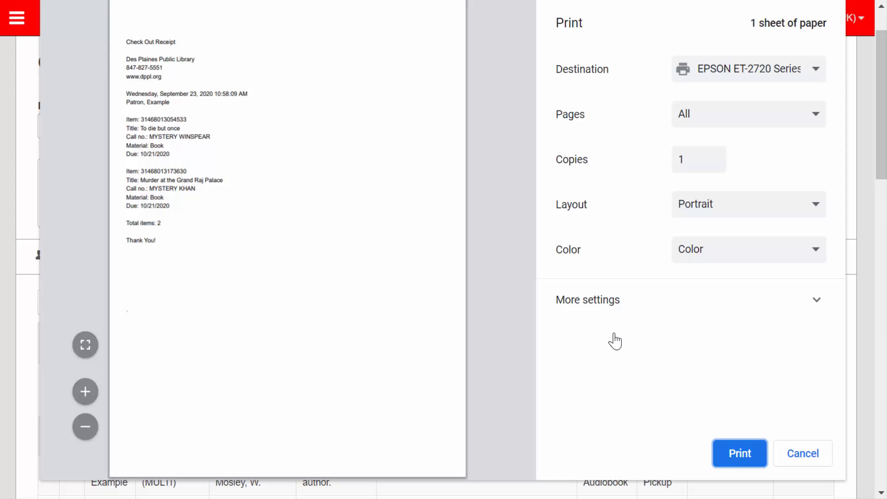
{"action": "left_click", "coordinate": [810, 455]}
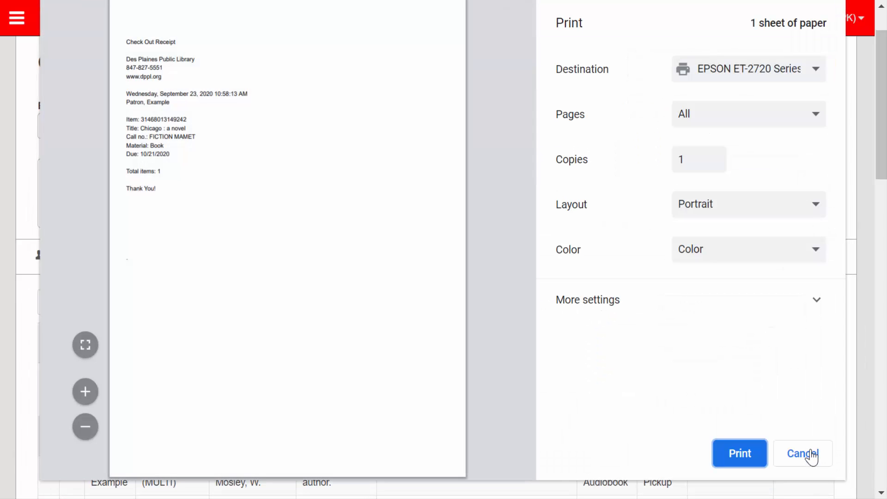
{"action": "left_click", "coordinate": [812, 455]}
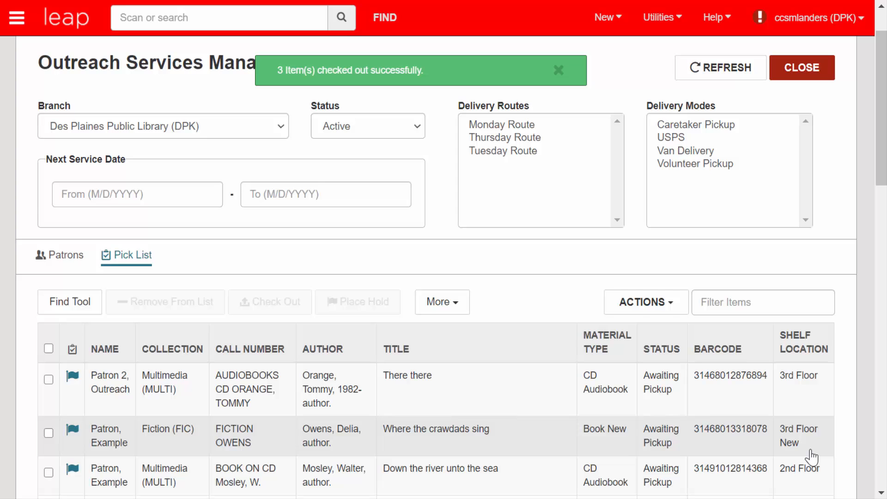
Select the three checked-out books and examine the held-item, packing list and record set options available for them.
{"action": "scroll", "coordinate": [881, 168], "scroll_direction": "down", "scroll_amount": 4}
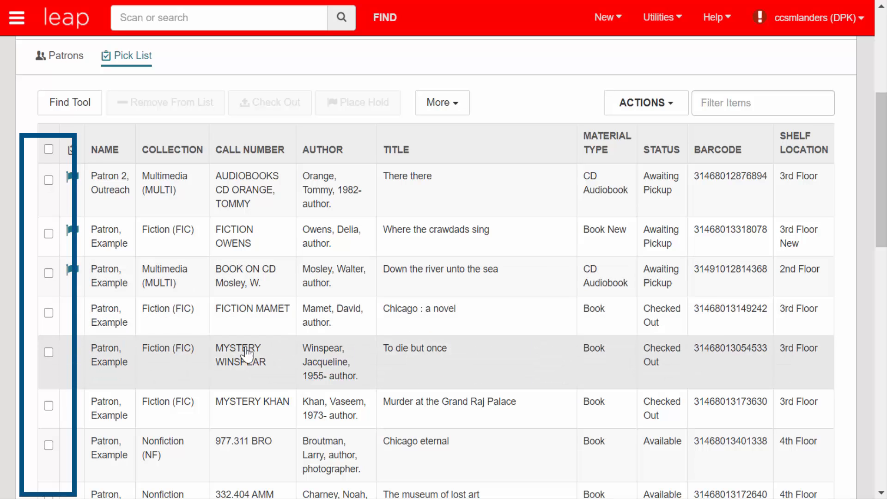
{"action": "left_click", "coordinate": [49, 313]}
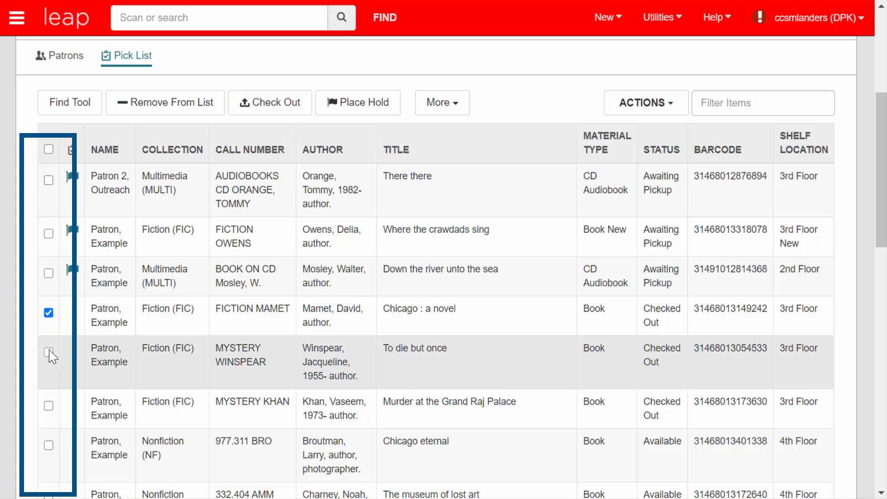
{"action": "left_click", "coordinate": [48, 352]}
{"action": "left_click", "coordinate": [48, 406]}
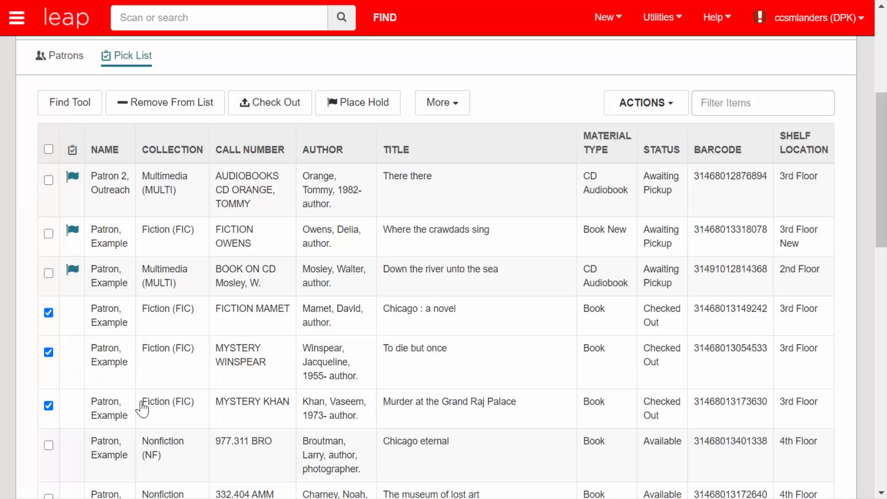
{"action": "left_click", "coordinate": [458, 110]}
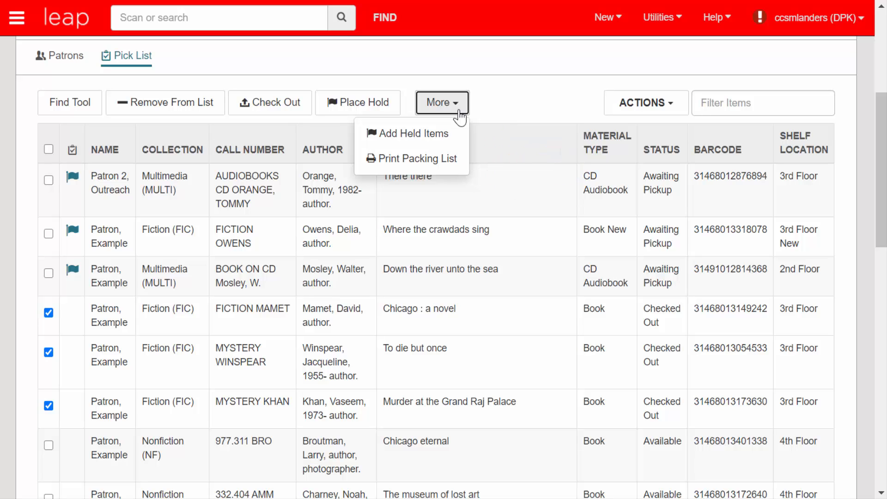
{"action": "left_click", "coordinate": [458, 111]}
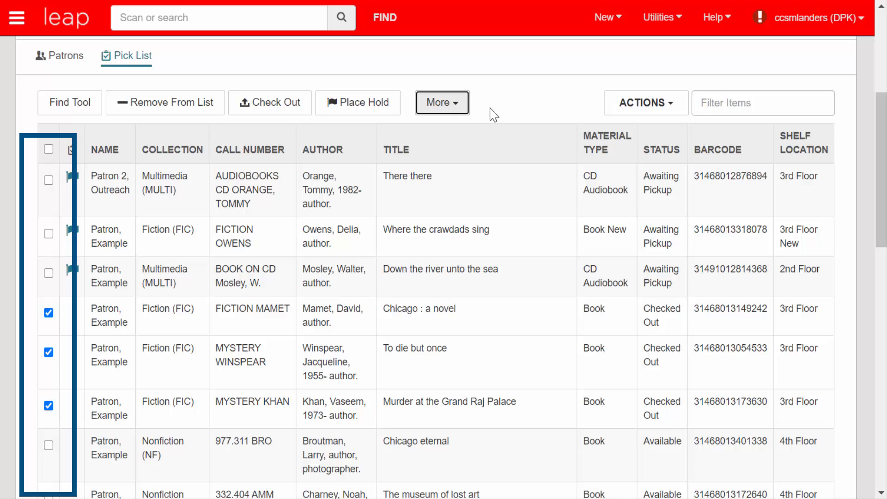
{"action": "left_click", "coordinate": [679, 115]}
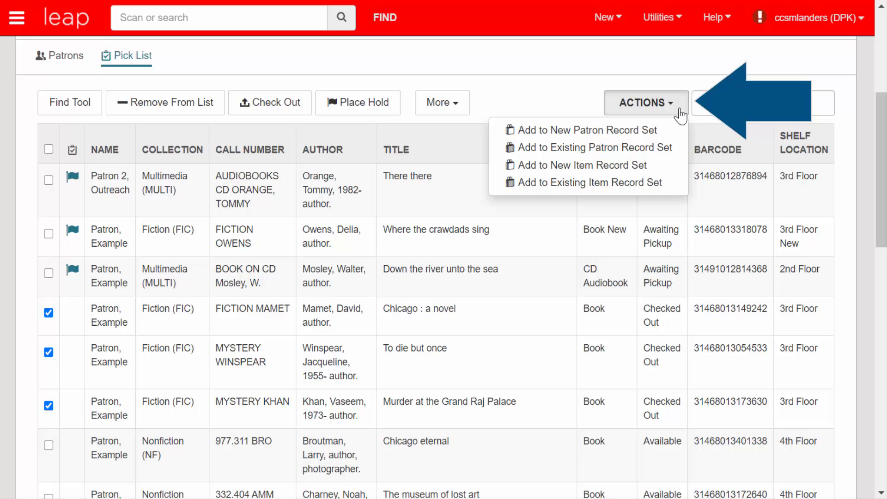
{"action": "left_click", "coordinate": [680, 114]}
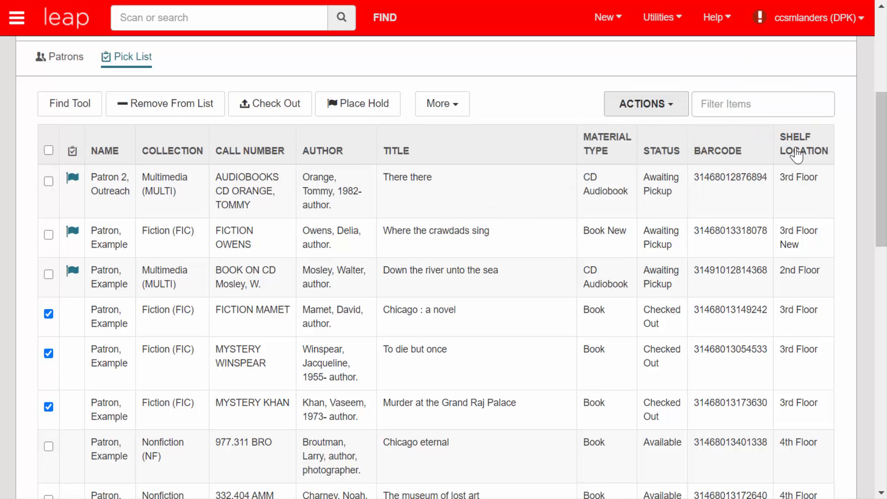
Filter the outreach lists to Monday Route and display the pick list items of the patron served by Volunteer Pickup.
{"action": "left_click_drag", "start_coordinate": [883, 203], "coordinate": [883, 145]}
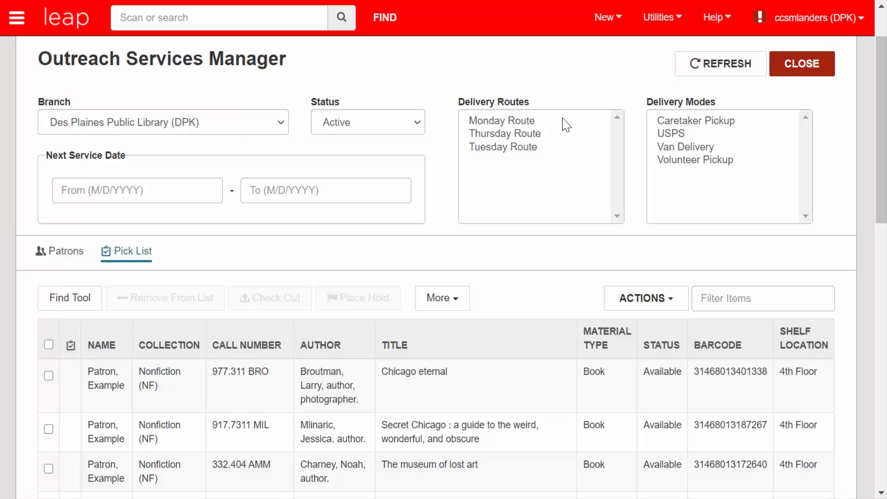
{"action": "left_click", "coordinate": [528, 124]}
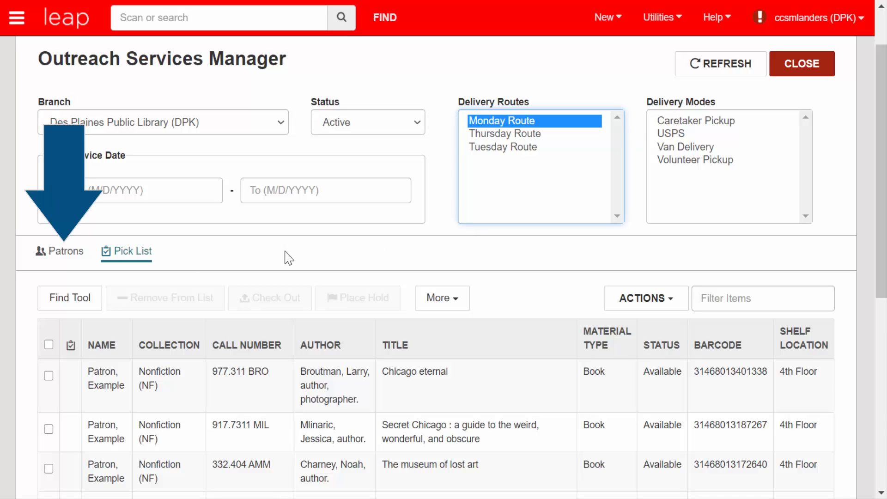
{"action": "left_click", "coordinate": [70, 260]}
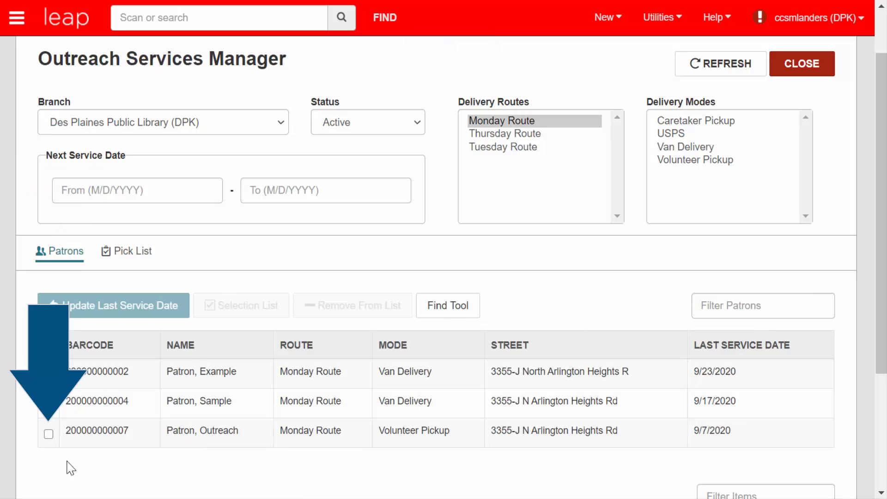
{"action": "left_click", "coordinate": [49, 434]}
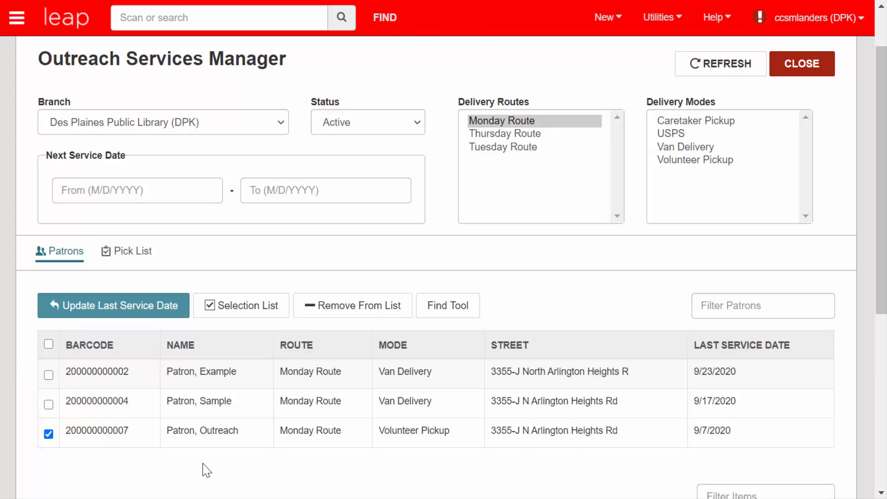
{"action": "left_click_drag", "start_coordinate": [875, 230], "coordinate": [883, 363]}
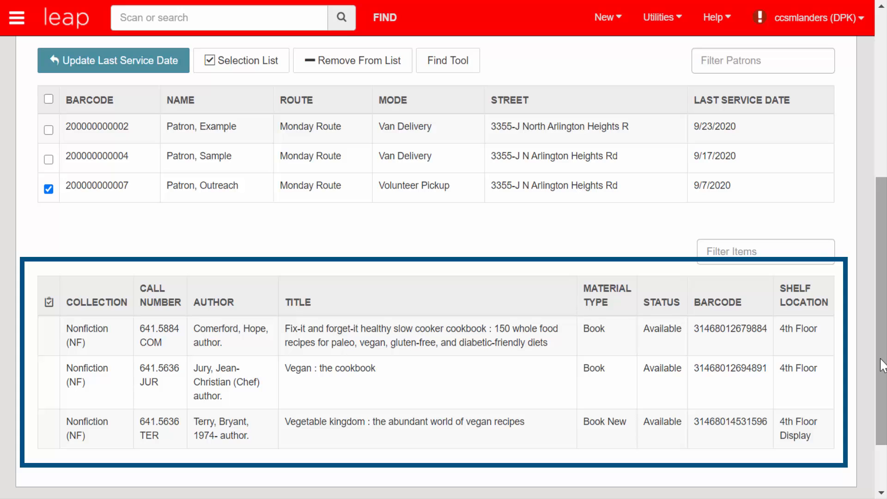